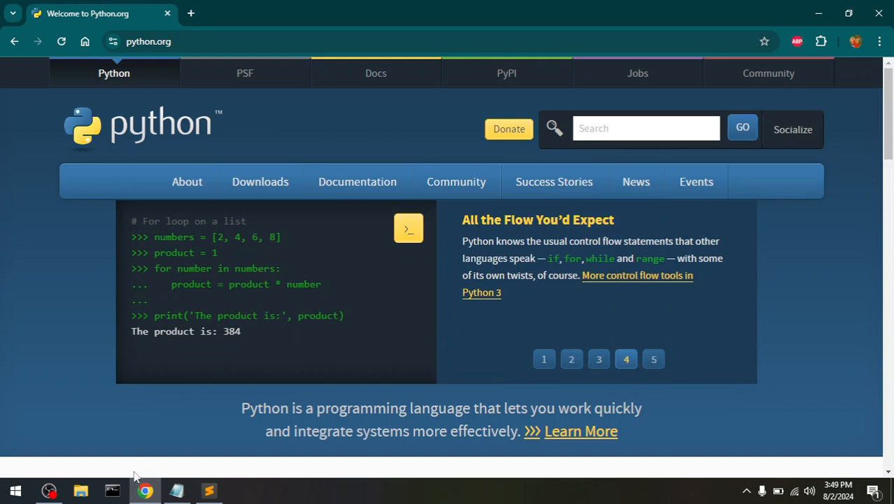
Download the Python 3.12.4 installer for Windows from the Downloads section of python.org
mouse_move(143, 493)
click(192, 41)
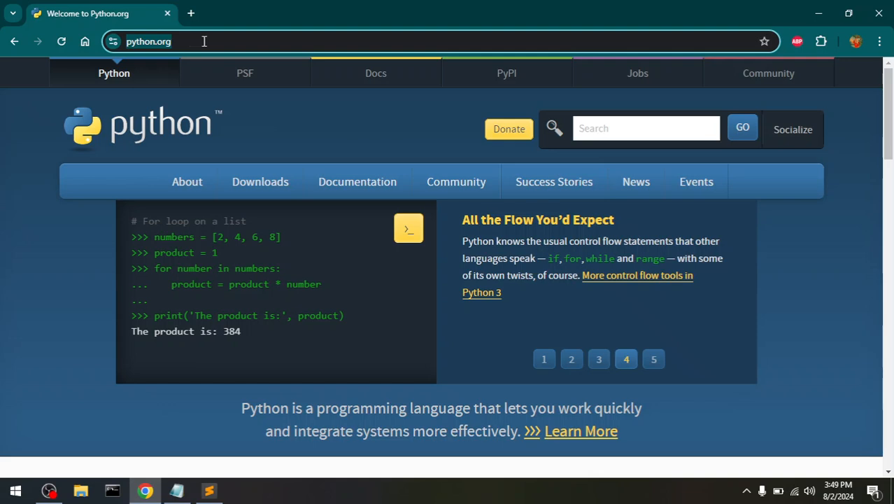
click(291, 121)
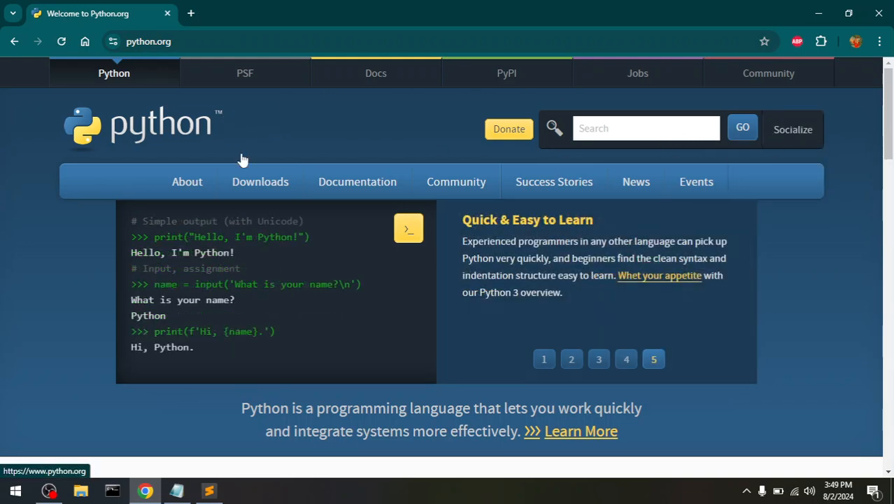
mouse_move(250, 183)
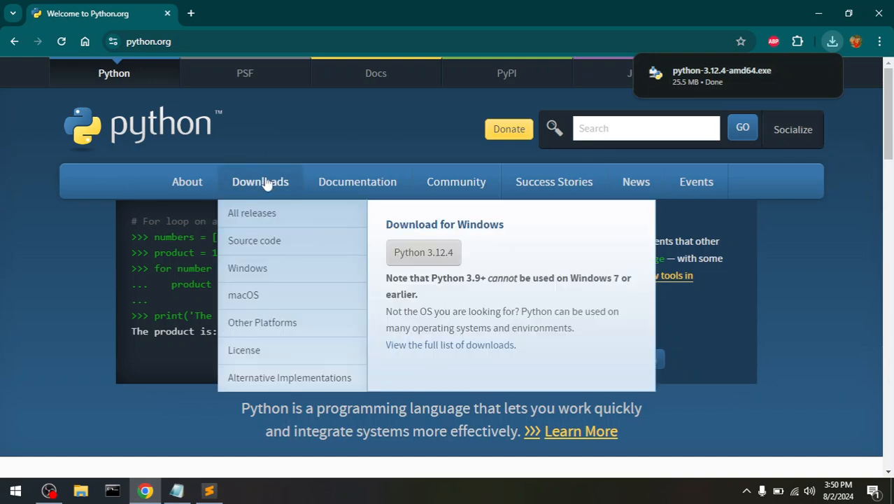
Open the Python releases page for Windows and examine the available stable releases and pre-releases
click(240, 271)
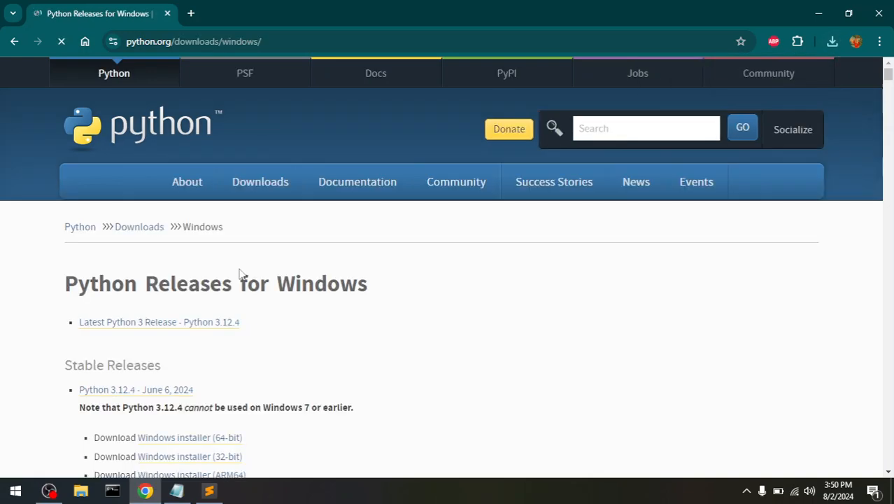
mouse_move(537, 183)
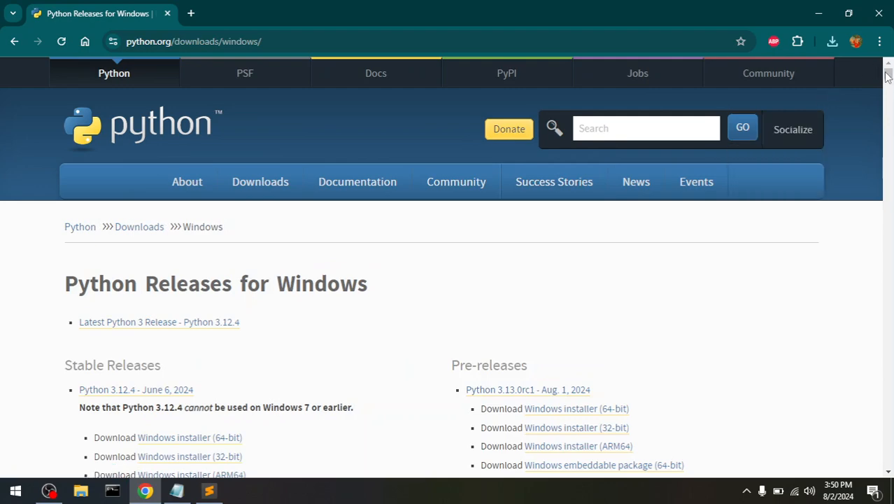
drag(887, 78, 888, 82)
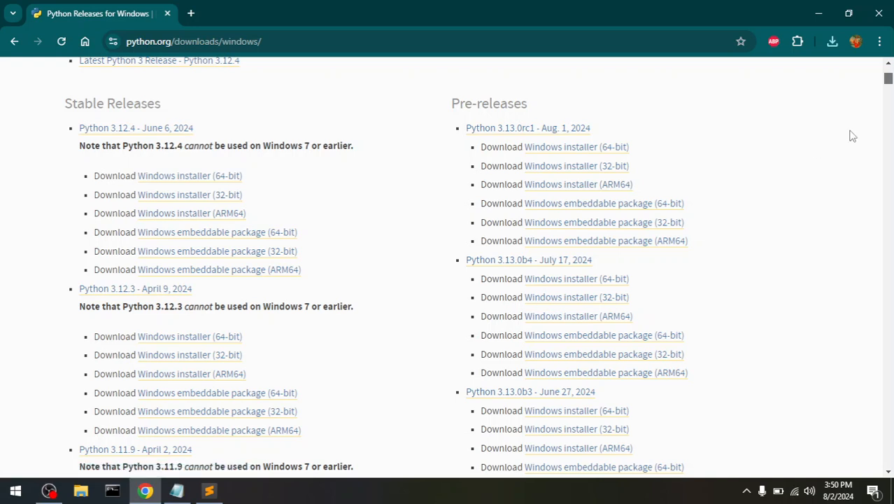
Launch the downloaded python-3.12.4-amd64.exe and enable both admin privileges for py.exe and adding python.exe to PATH
click(832, 43)
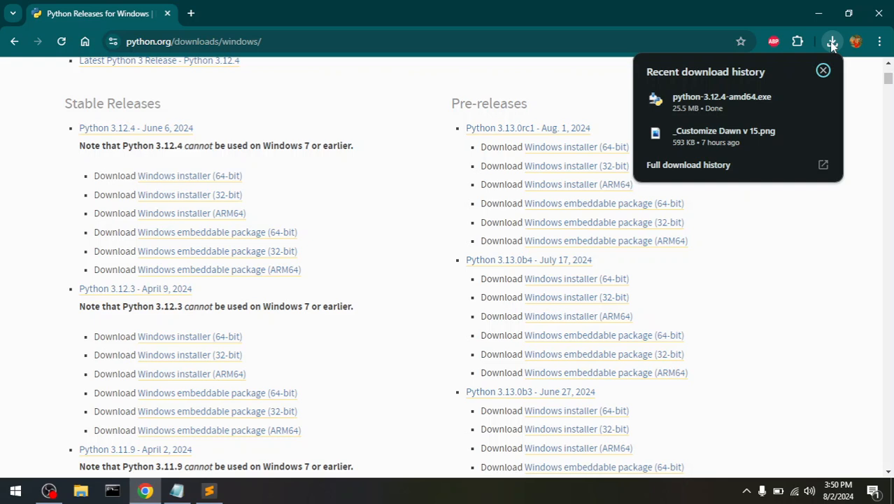
click(686, 105)
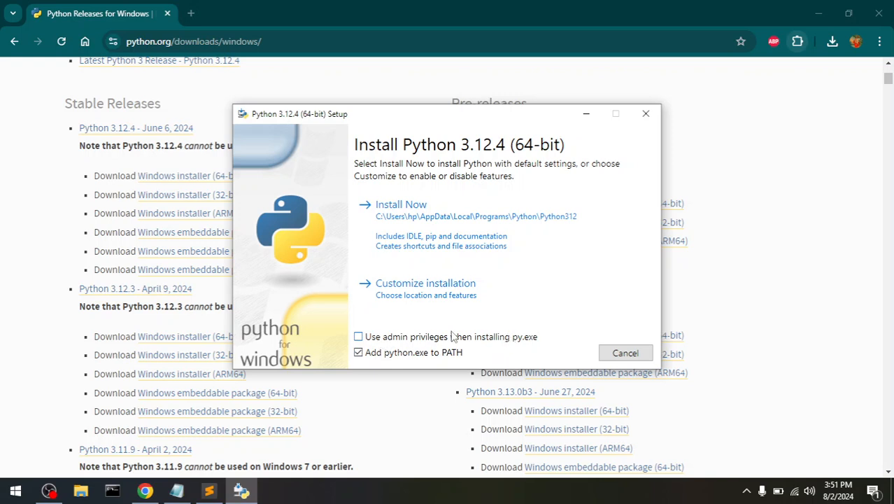
click(359, 338)
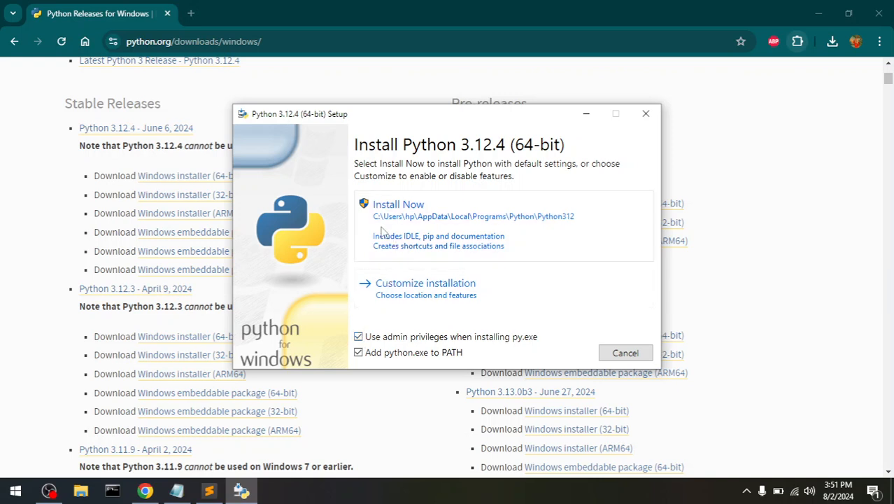
Customize the installation with pip, tcl/tk and IDLE, the test suite and the py launcher for all users, without Documentation
click(412, 290)
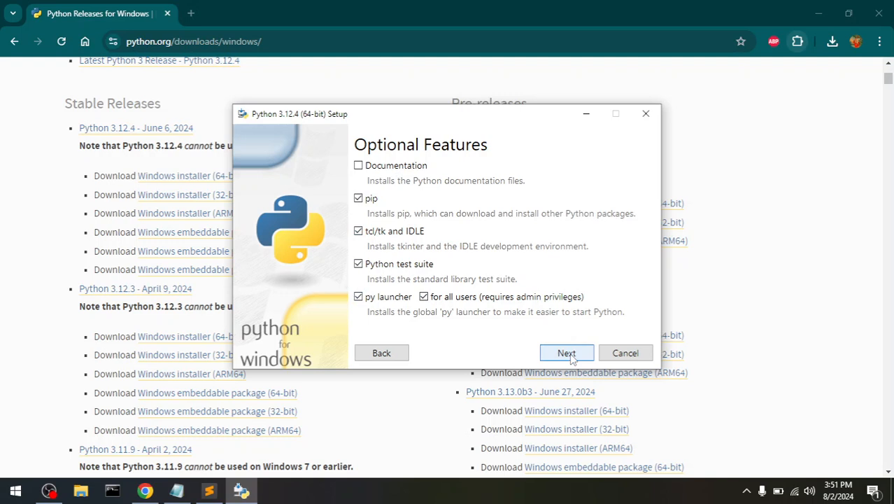
click(392, 351)
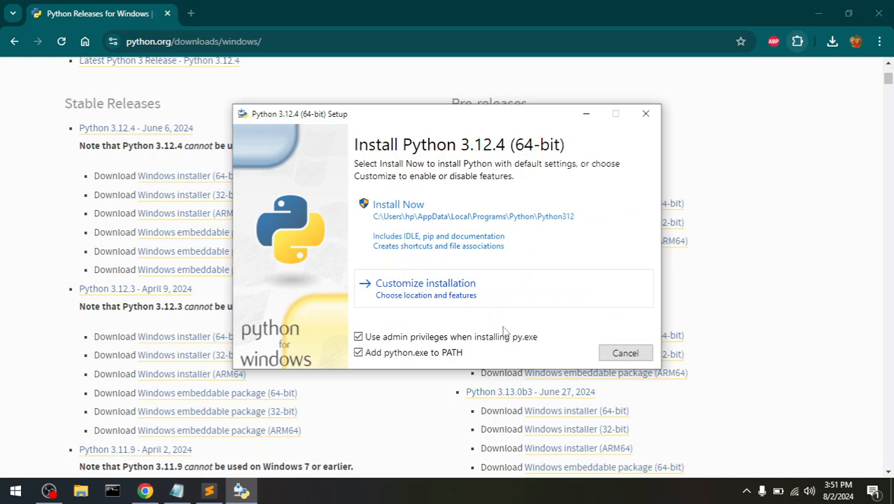
click(413, 292)
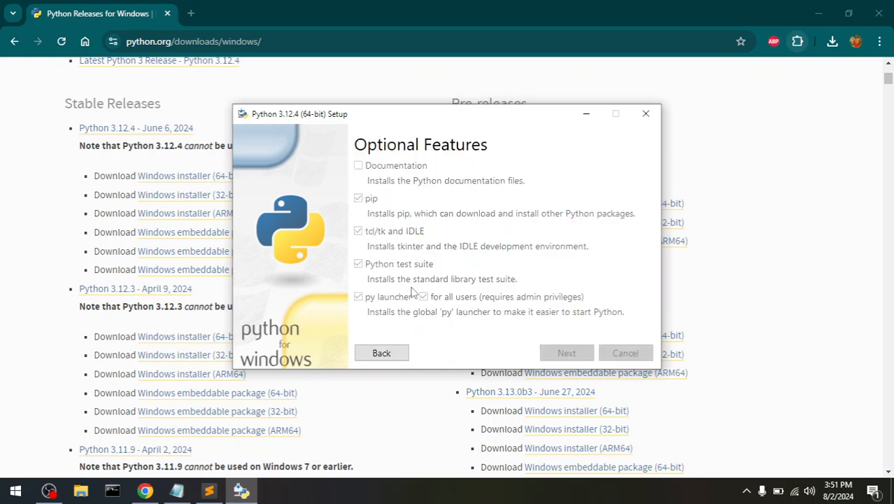
click(379, 353)
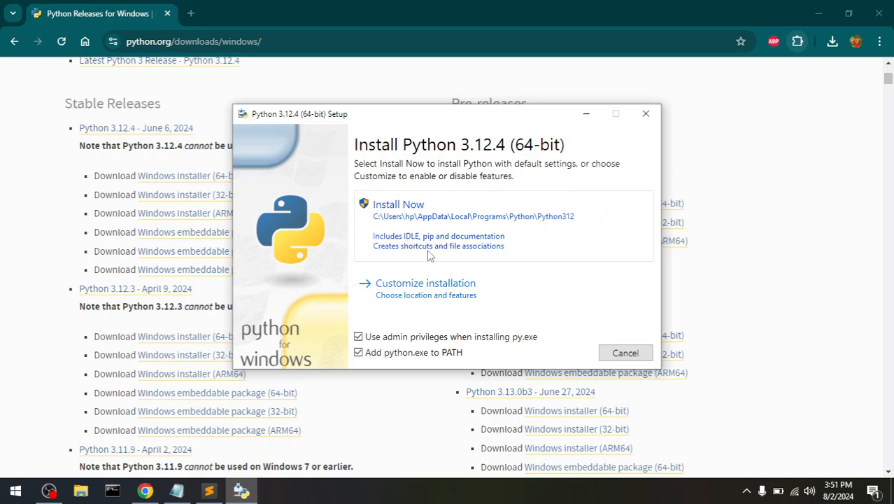
click(410, 292)
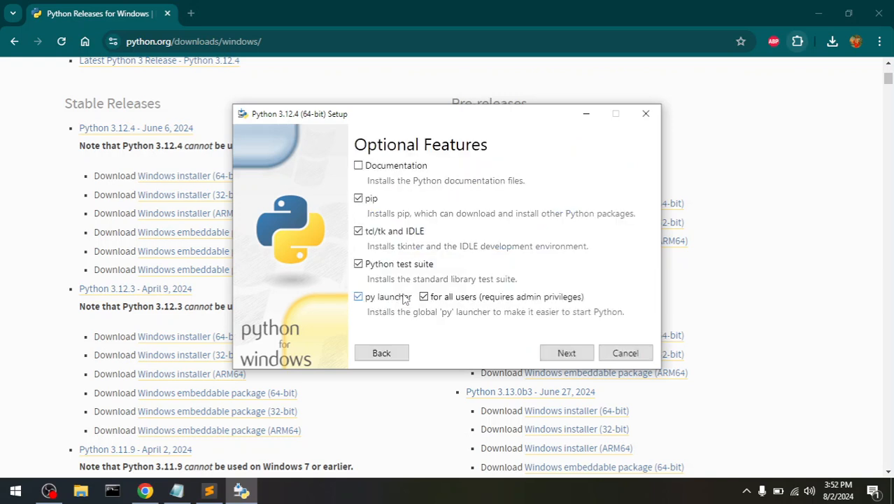
click(566, 354)
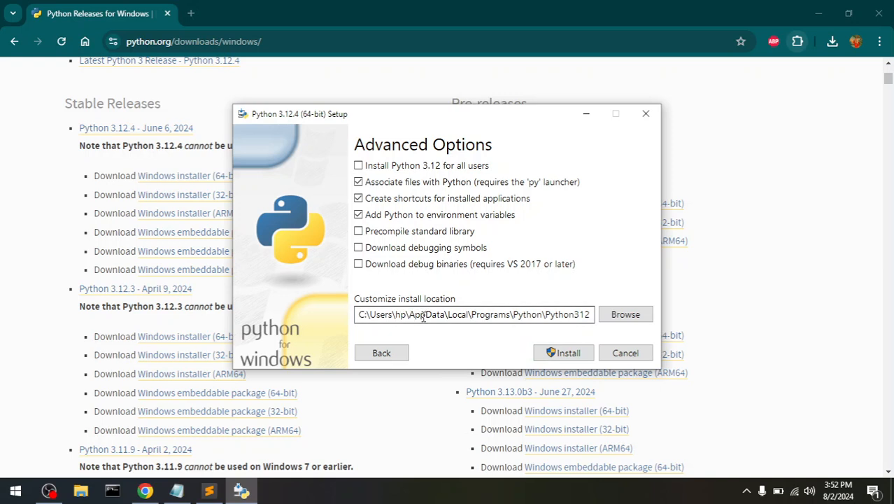
Install Python 3.12.4 with the default advanced options and location, allowing the installer to make changes to the device
click(568, 354)
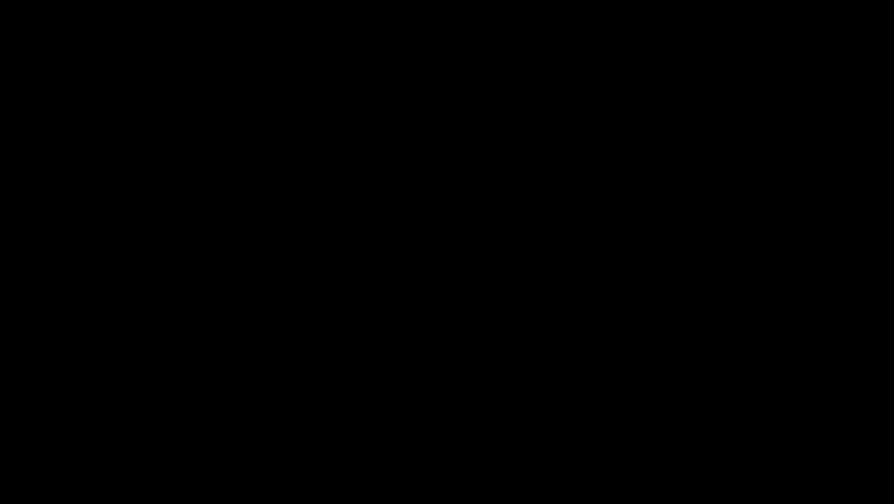
click(402, 329)
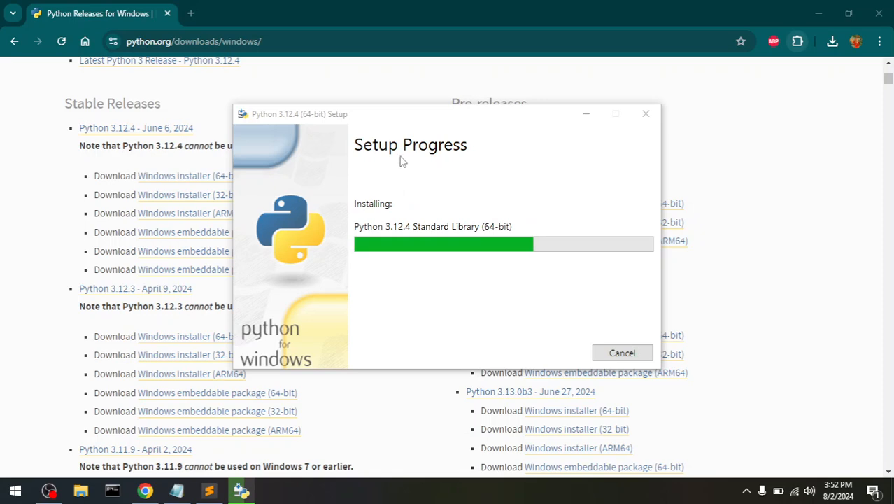
drag(398, 117, 371, 130)
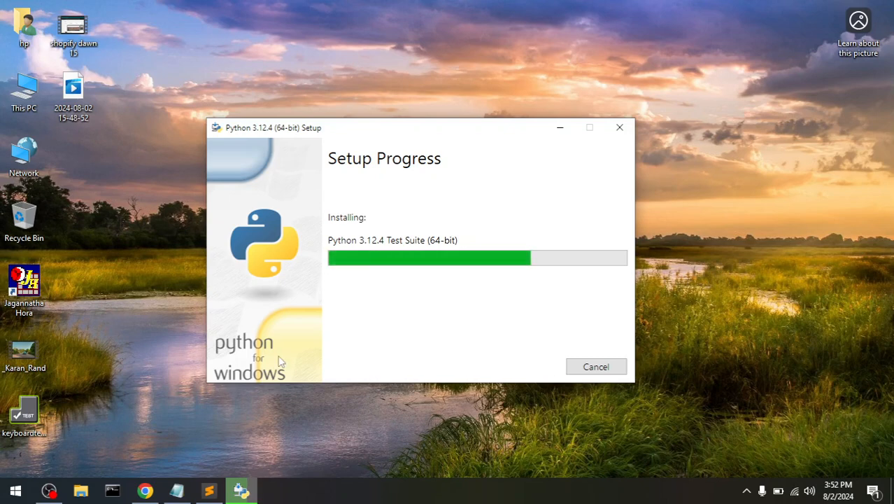
Close the untitled Notepad window and the Sublime Text window while the installation runs
mouse_move(179, 483)
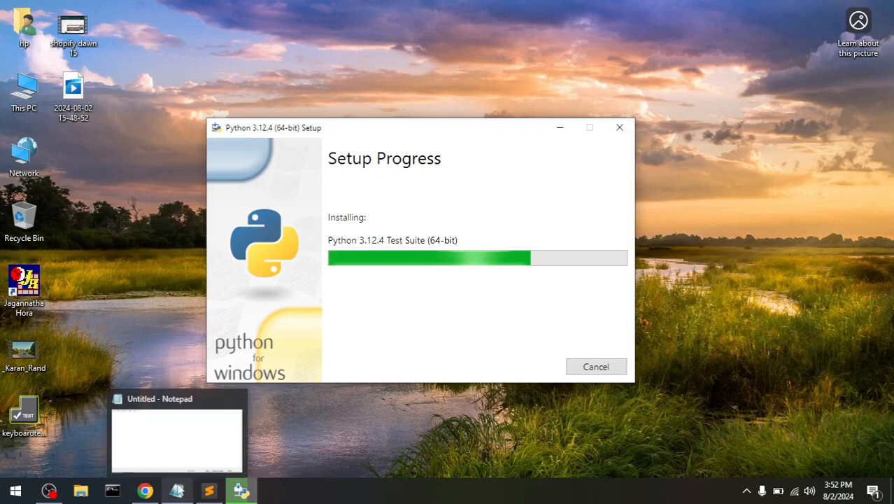
click(179, 483)
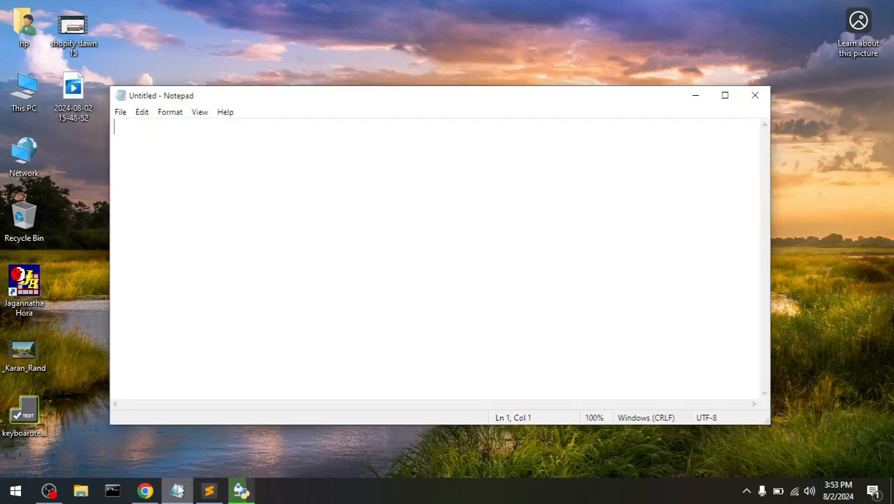
click(755, 95)
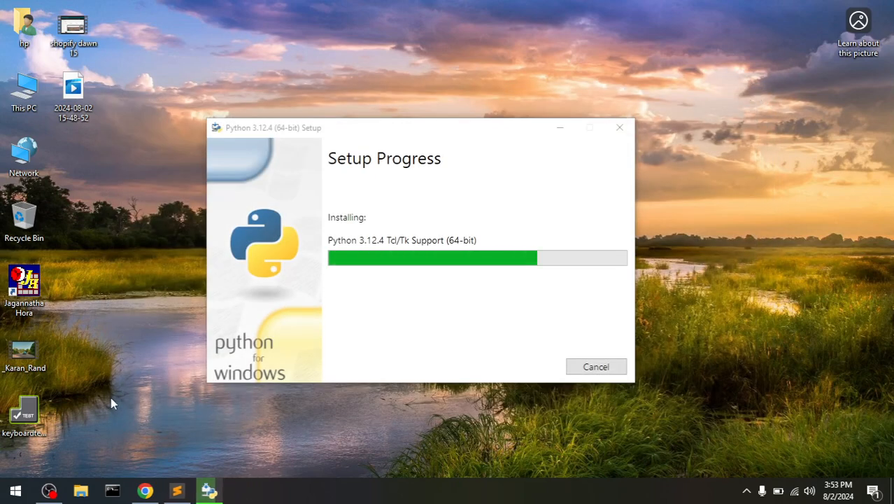
right_click(178, 491)
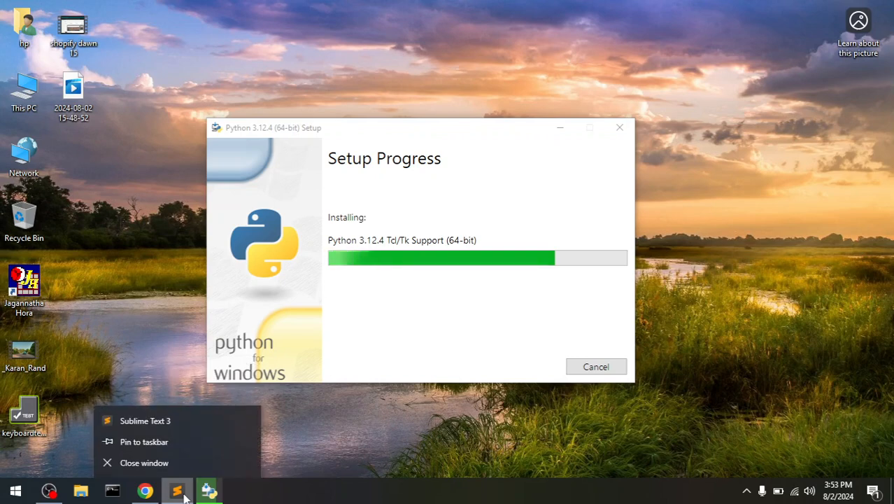
click(143, 467)
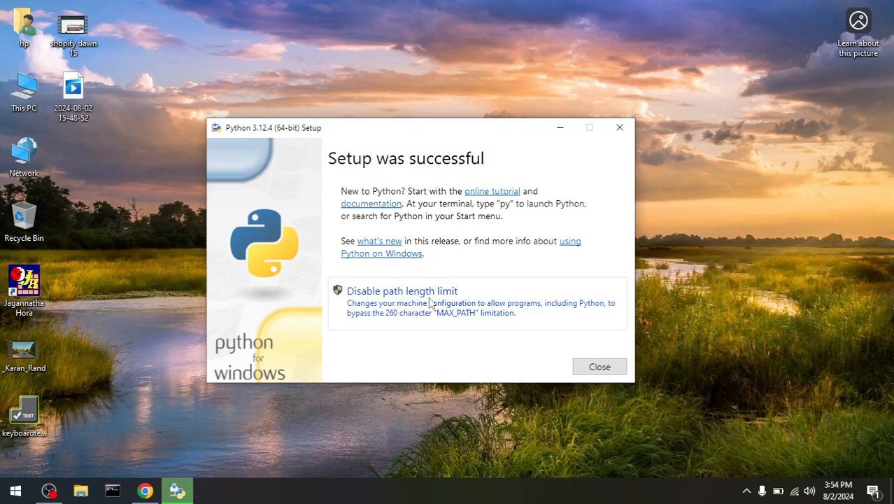
Disable the path length limit with administrator approval and close the Python setup
click(472, 314)
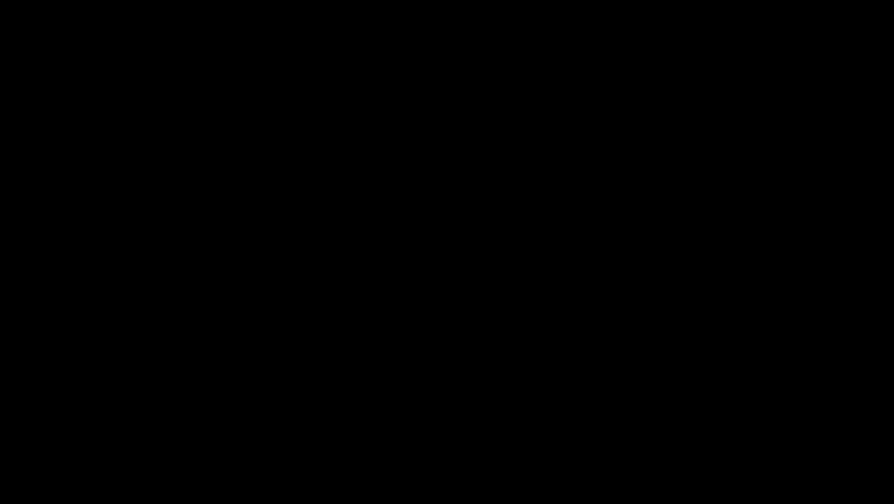
click(407, 336)
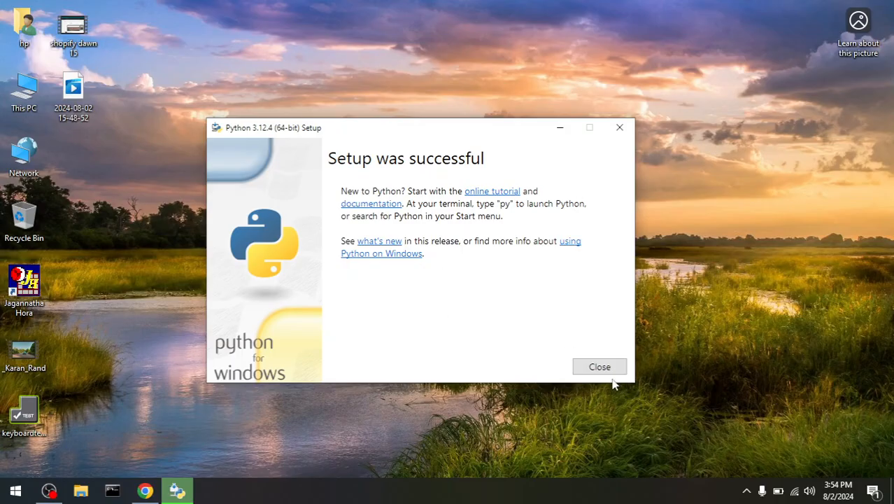
click(590, 369)
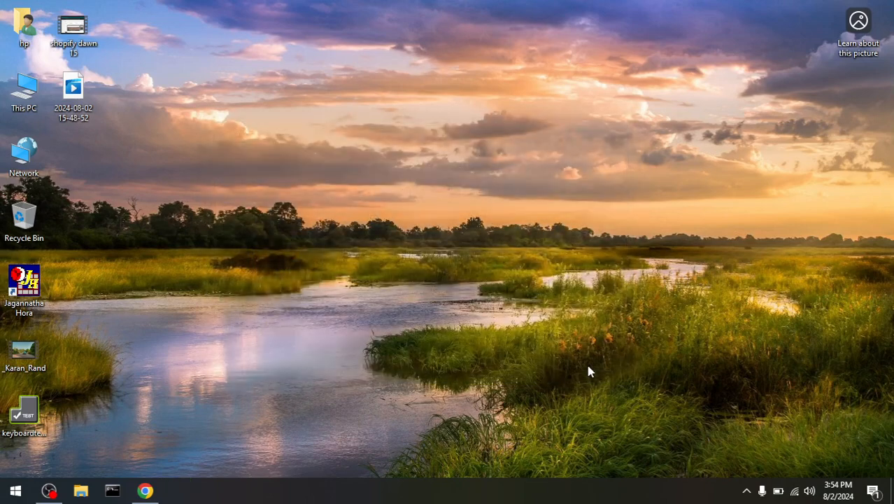
Open a Command Prompt by searching for cmd and start the Python interpreter with python
click(116, 491)
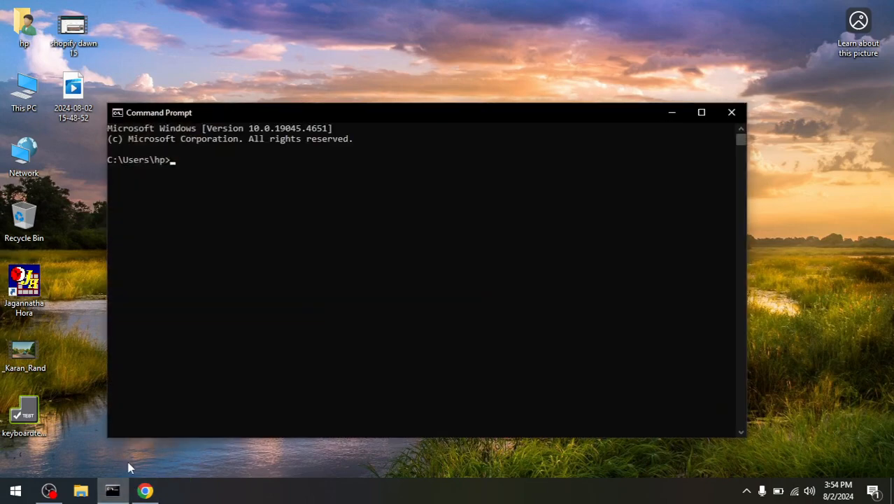
click(2, 495)
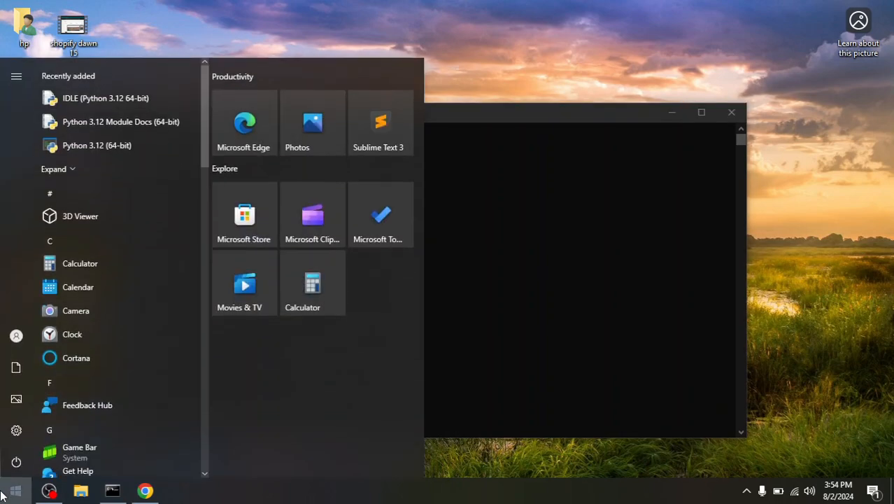
text(cmd)
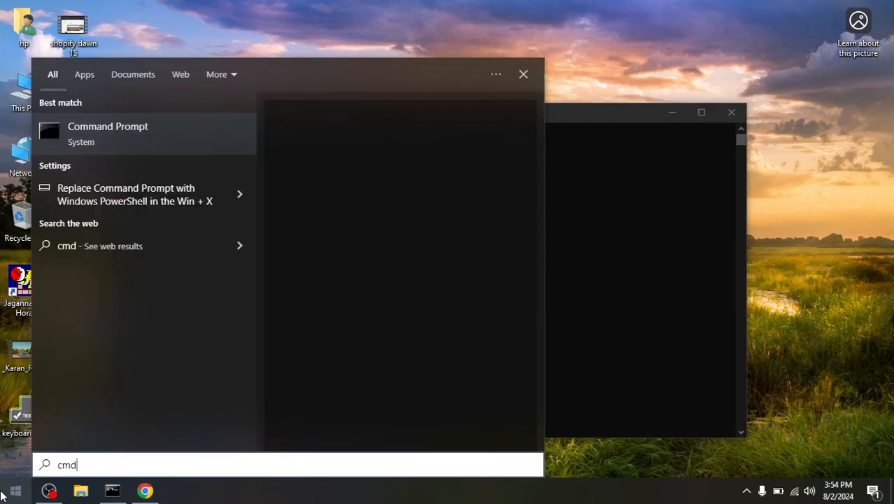
key(Return)
text(python)
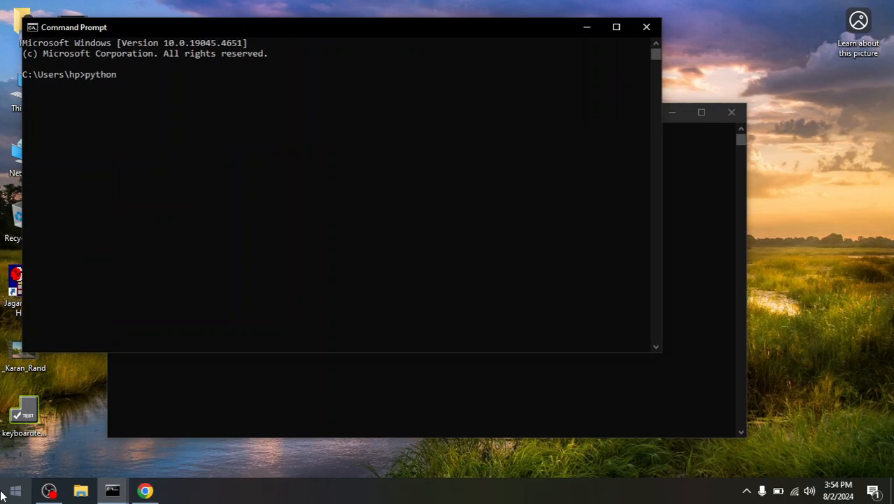
key(Return)
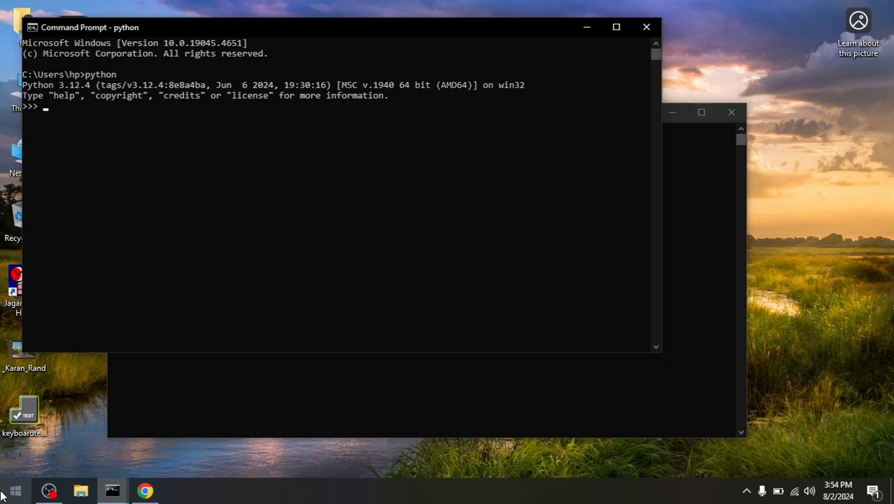
Leave the Python interpreter with exit() and check the installed Python version with python -V
text(exit())
key(Return)
text(python -)
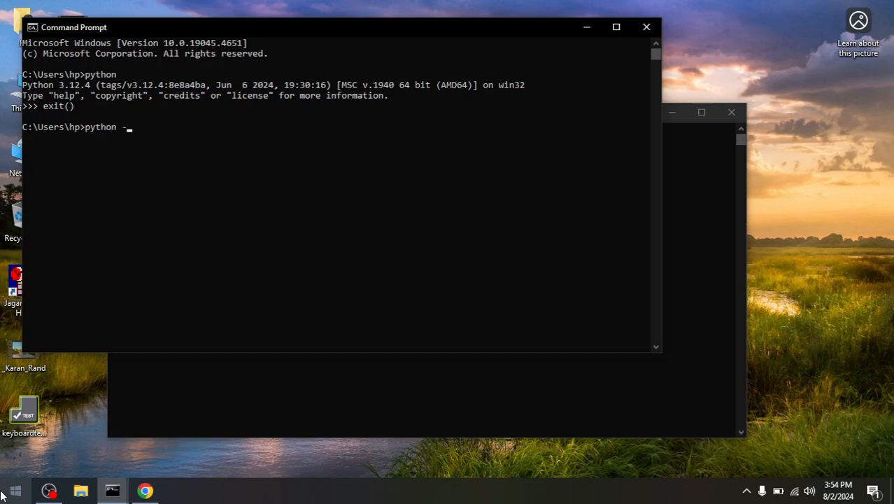
text(V)
key(Return)
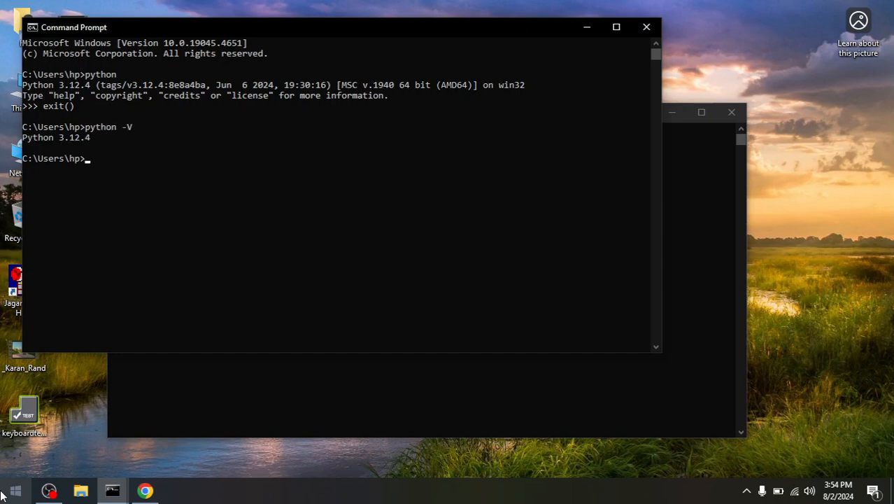
Check the pip version with pip -V and list the installed packages with pip list
text(pip -V)
key(Return)
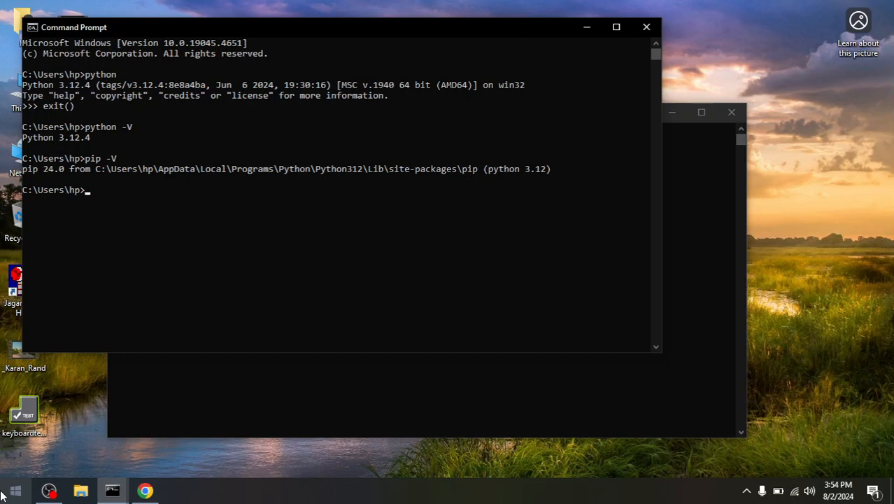
text(pip list)
key(Return)
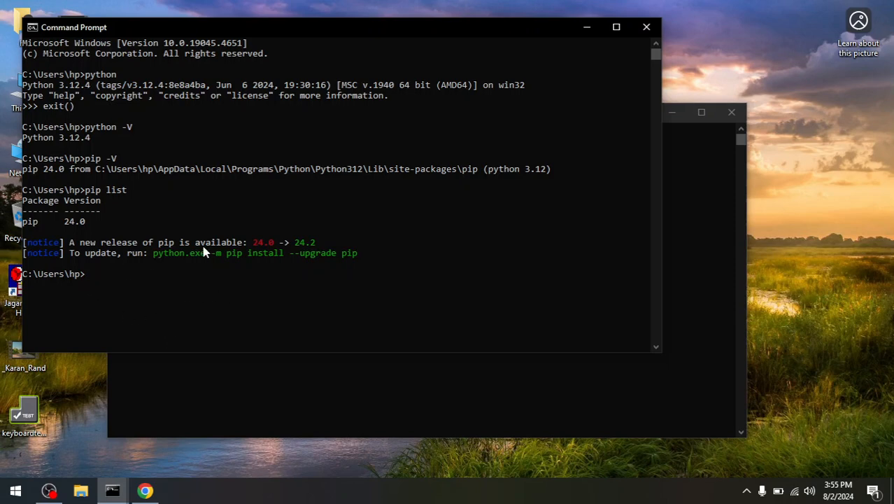
Close the spare console window, shift the remaining Command Prompt toward the screen's center, and switch to Sublime Text 3
click(730, 118)
drag(539, 27, 635, 65)
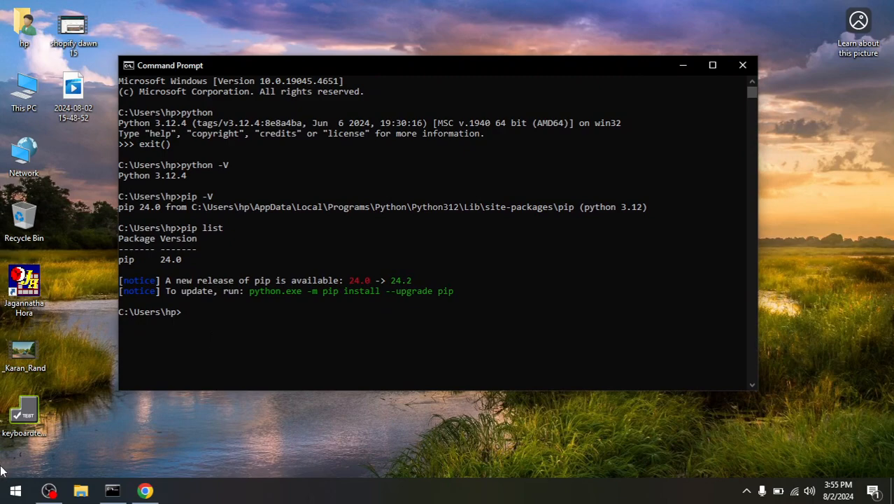
click(15, 489)
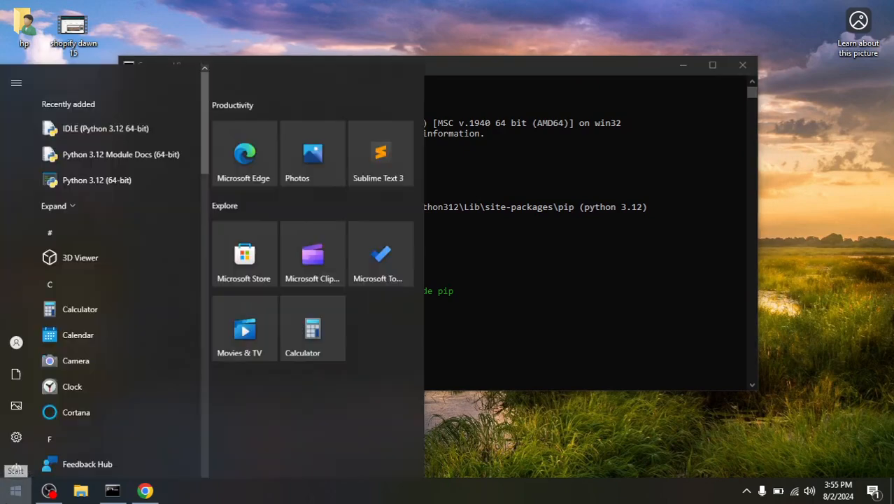
click(360, 118)
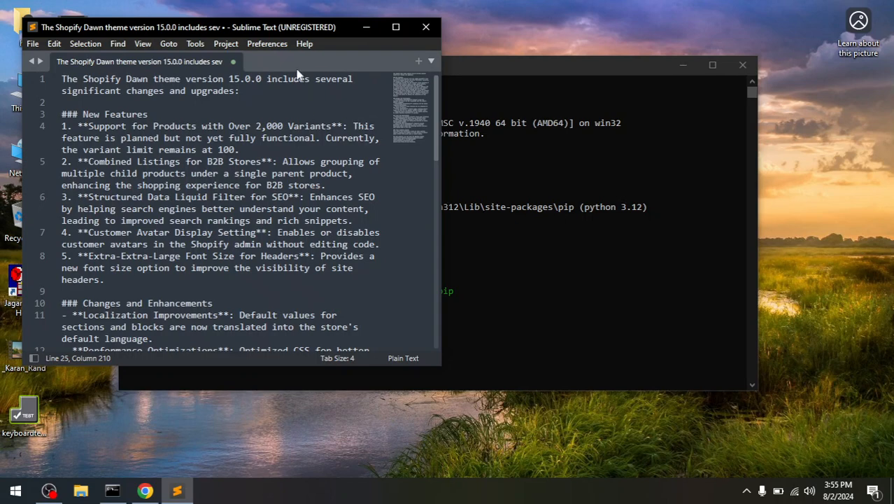
Discard the unsaved Shopify Dawn notes and create a new file in the maximized Sublime Text window
click(234, 61)
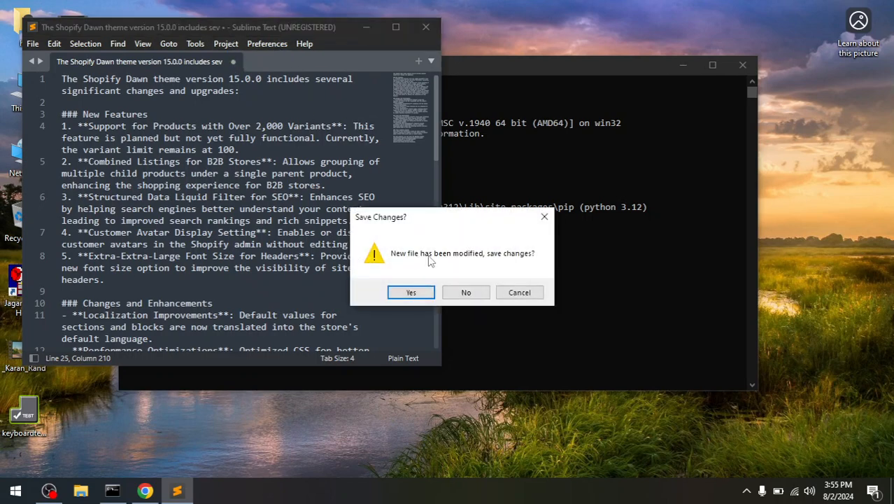
click(466, 294)
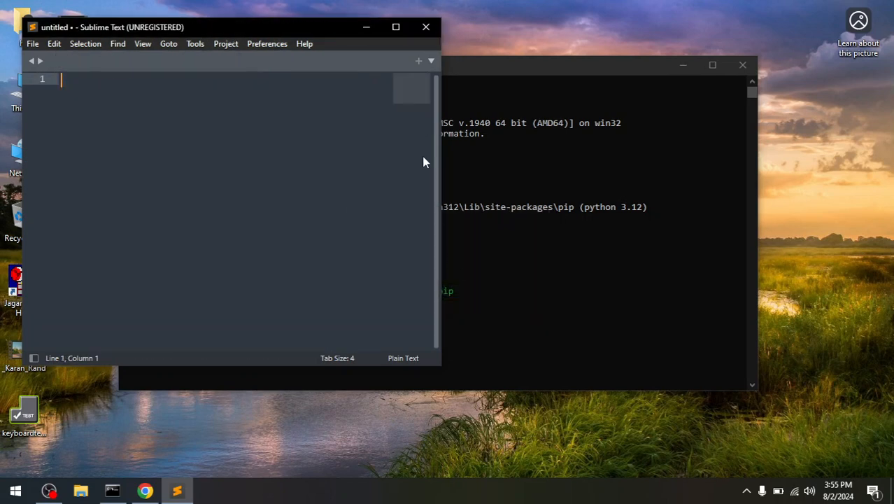
click(395, 29)
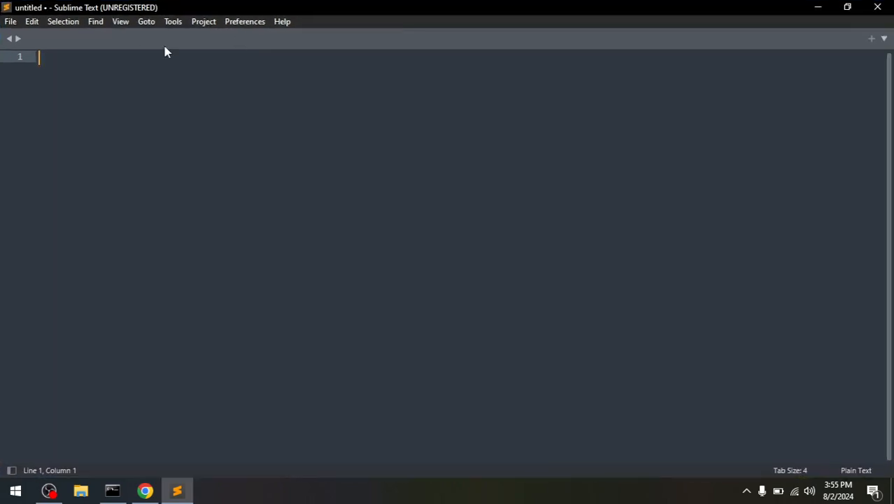
click(10, 21)
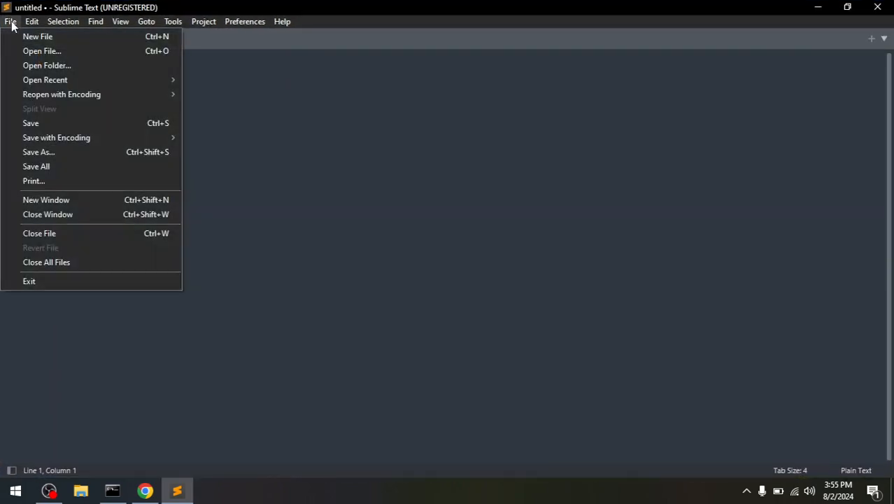
click(37, 46)
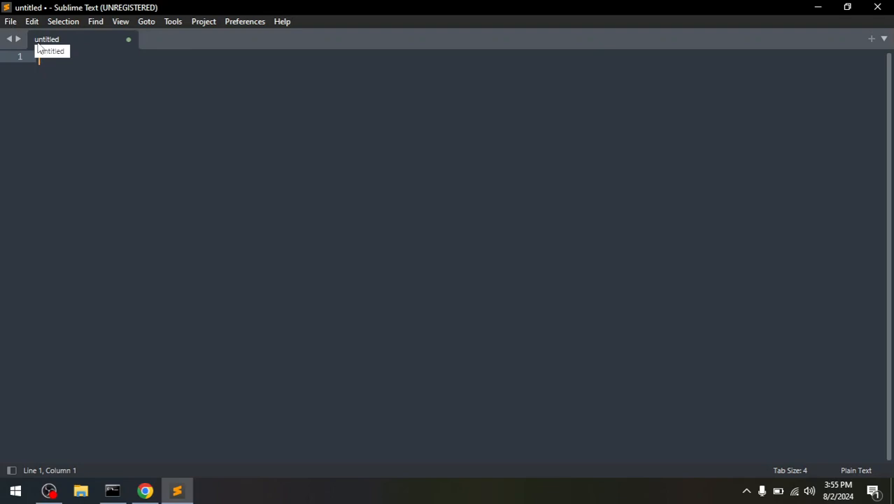
Enlarge the editor's font by about nine increments so the code is easy to read
key(ctrl+equal)
key(ctrl+equal)
key(ctrl+equal)
key(ctrl+equal)
key(ctrl+equal)
key(ctrl+equal)
key(ctrl+equal)
key(ctrl+equal)
key(ctrl+equal)
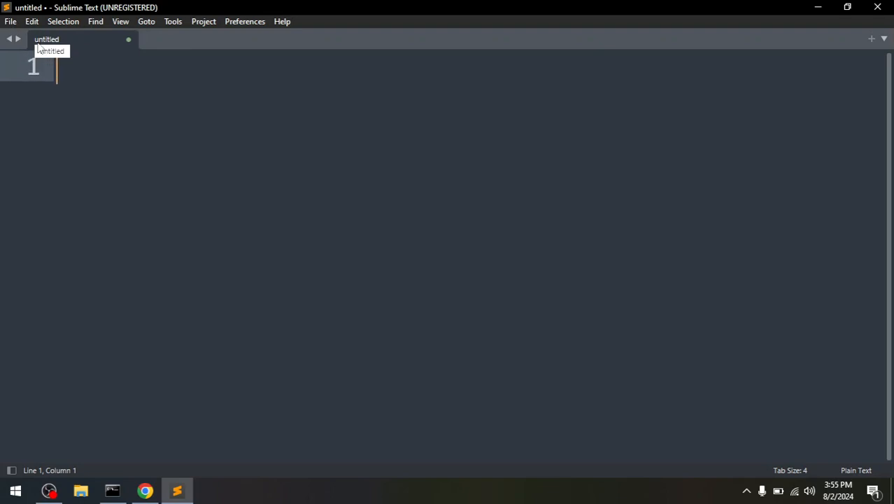
Save the empty file to the Desktop as hello.py
key(ctrl+s)
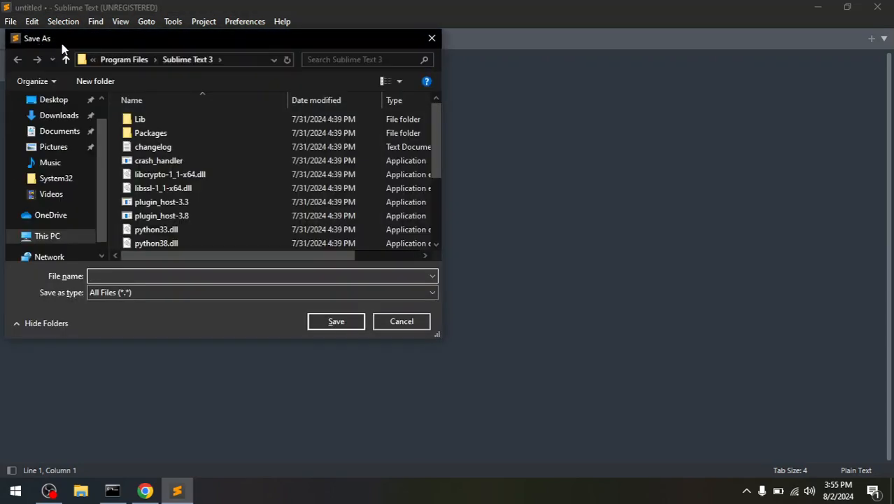
click(47, 106)
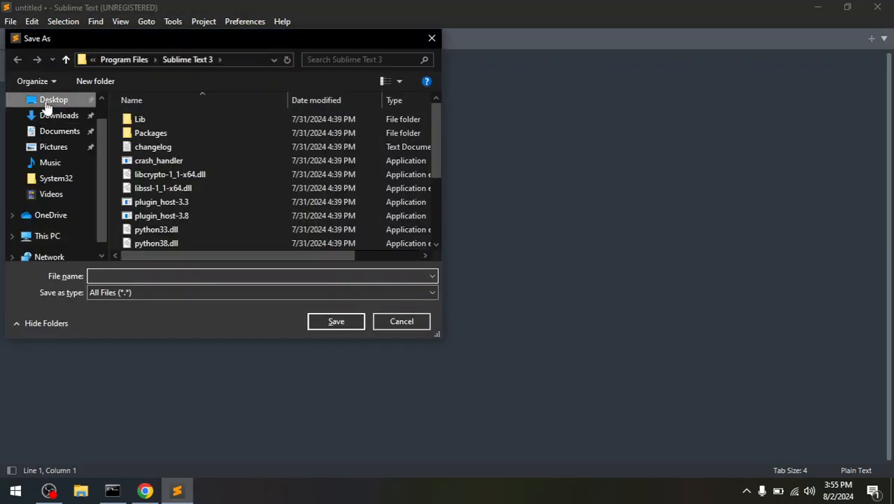
click(112, 276)
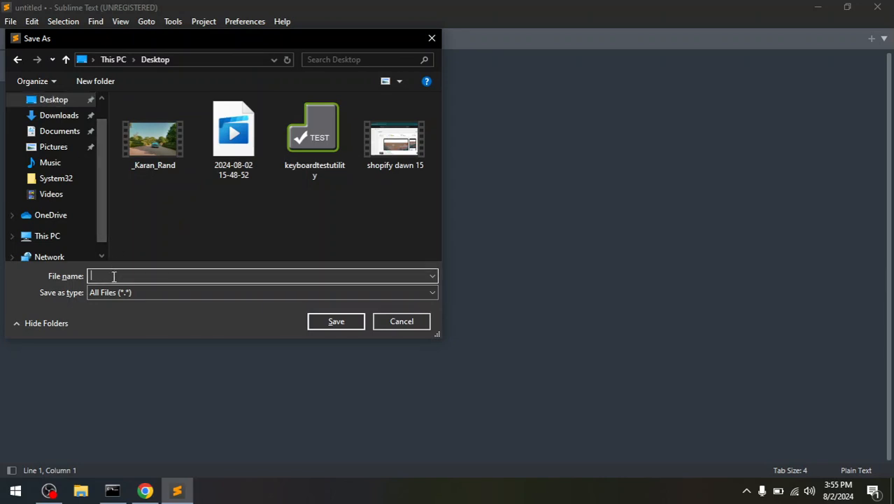
text(hello.py)
key(Return)
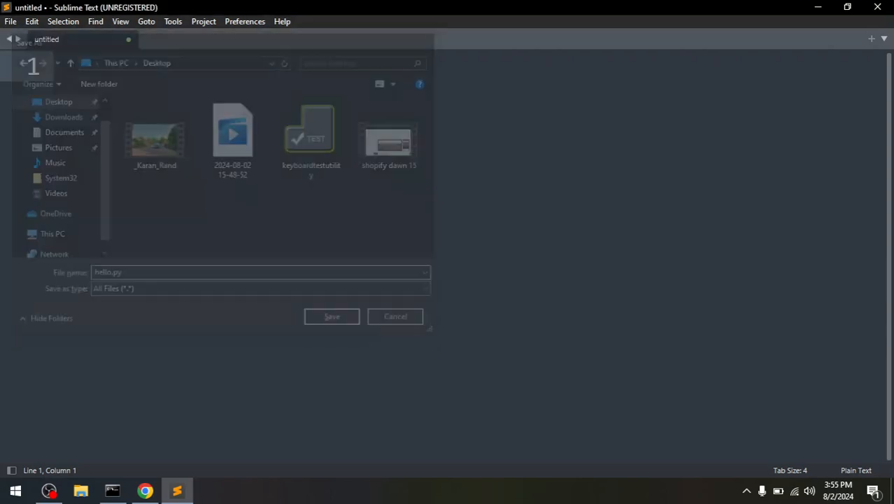
Write print("Hello Python") on line 1 of hello.py and save the file
text(prin)
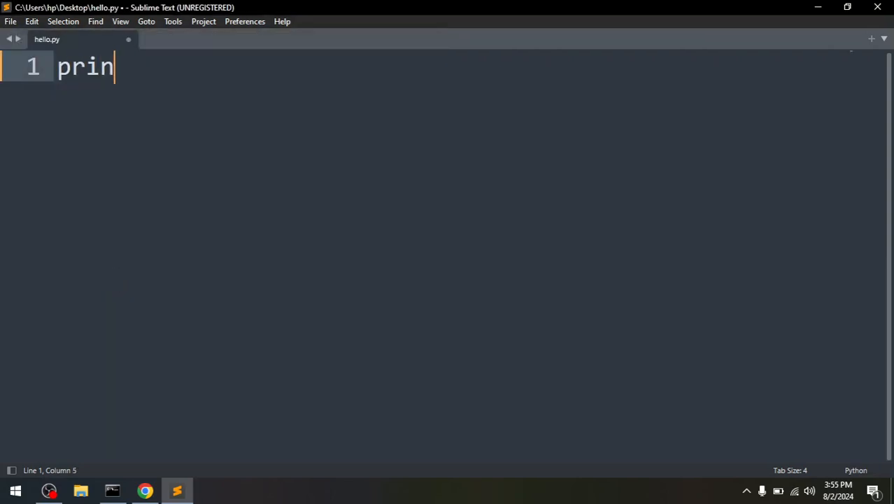
text(t()
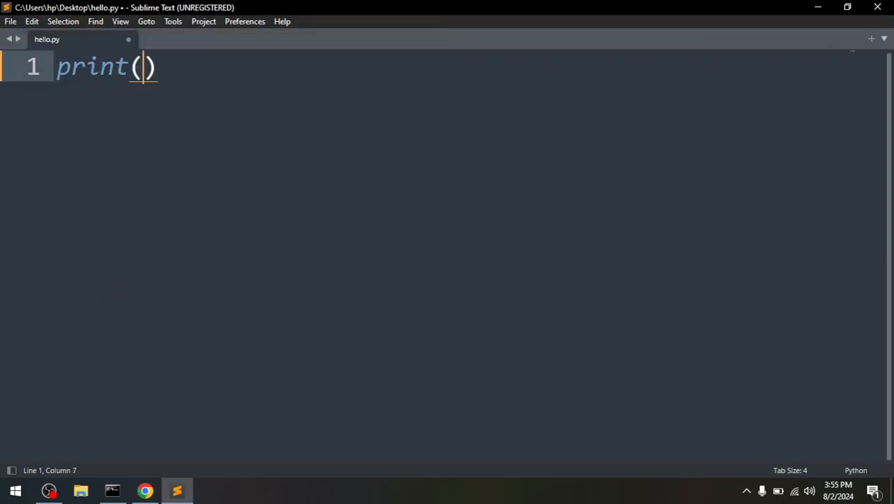
text("HEllo)
key(BackSpace)
key(BackSpace)
key(BackSpace)
key(BackSpace)
text(ello Python)
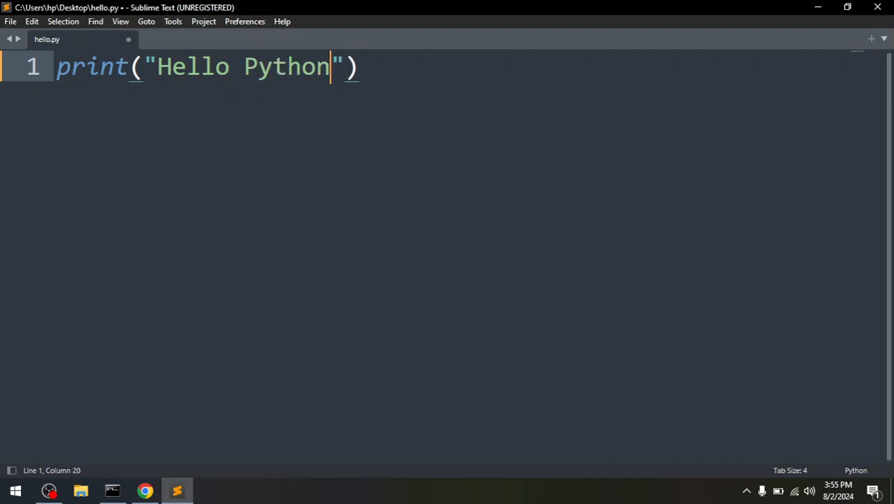
key(ctrl+s)
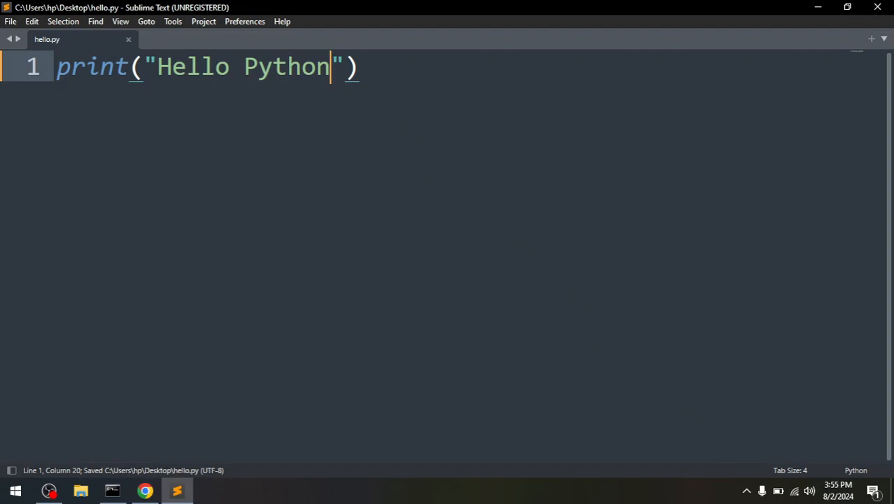
Replace the old Command Prompt with a fresh one and run python hello.py from the Desktop folder
click(112, 491)
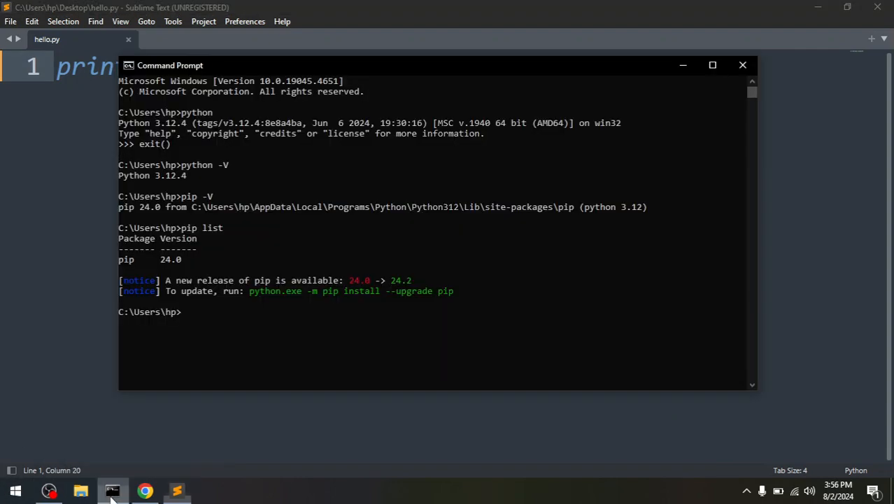
click(741, 65)
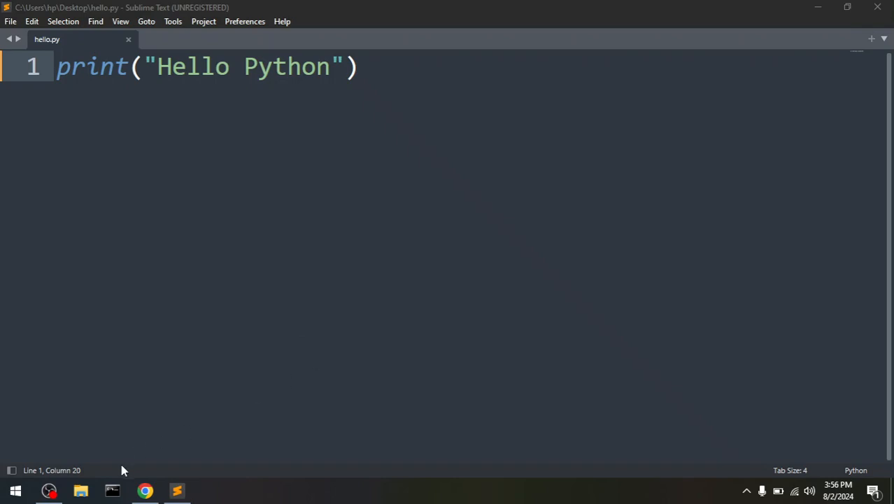
click(110, 491)
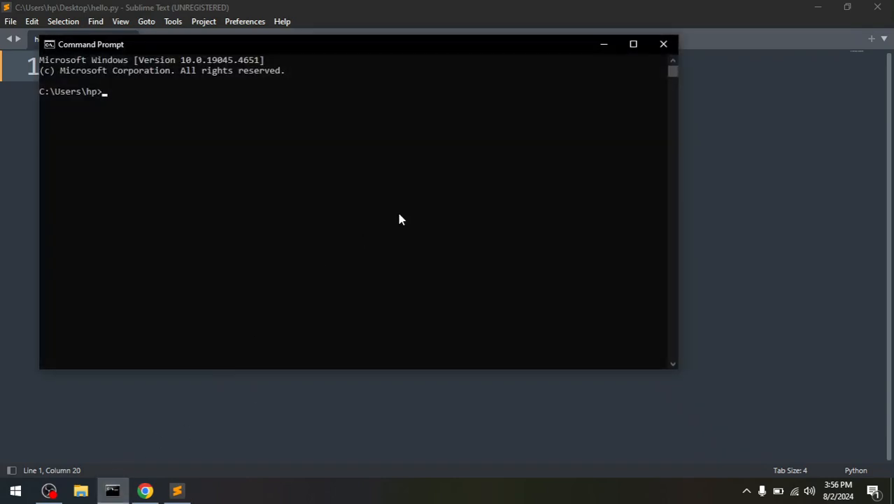
text(cd Desktop)
key(Return)
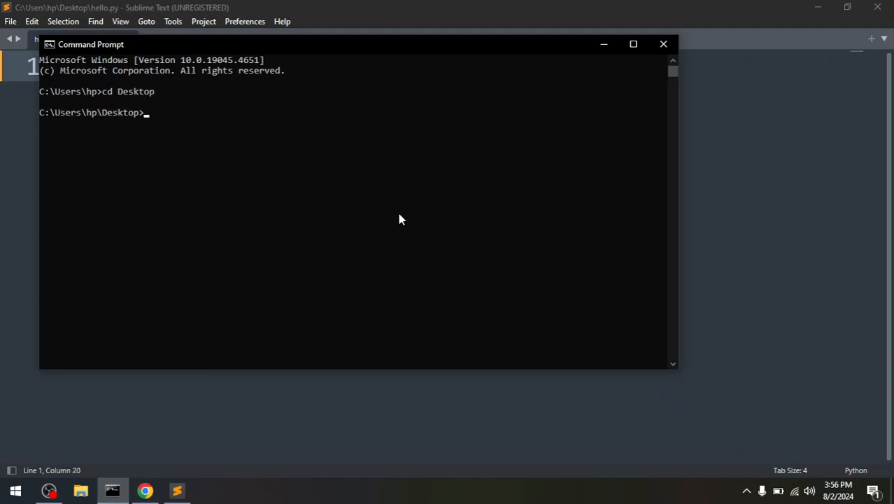
text(python hello.py)
key(Return)
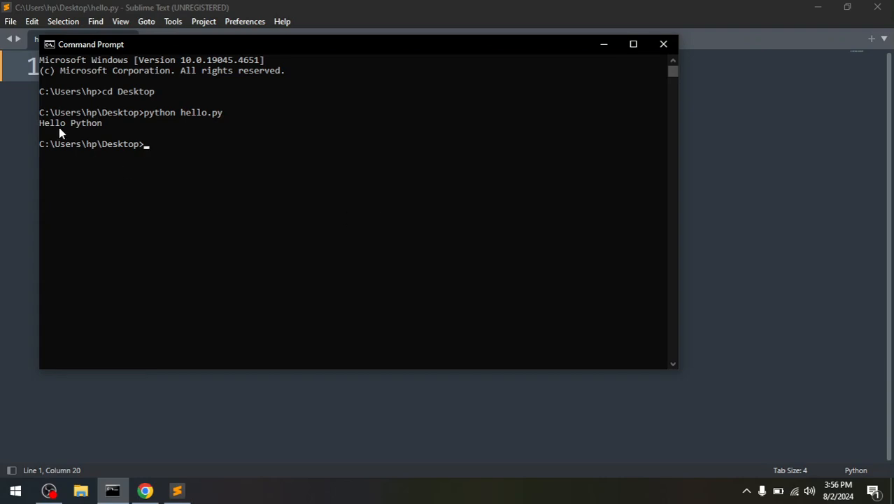
Close the Command Prompt and open IDLE (Python 3.12 64-bit)
click(663, 44)
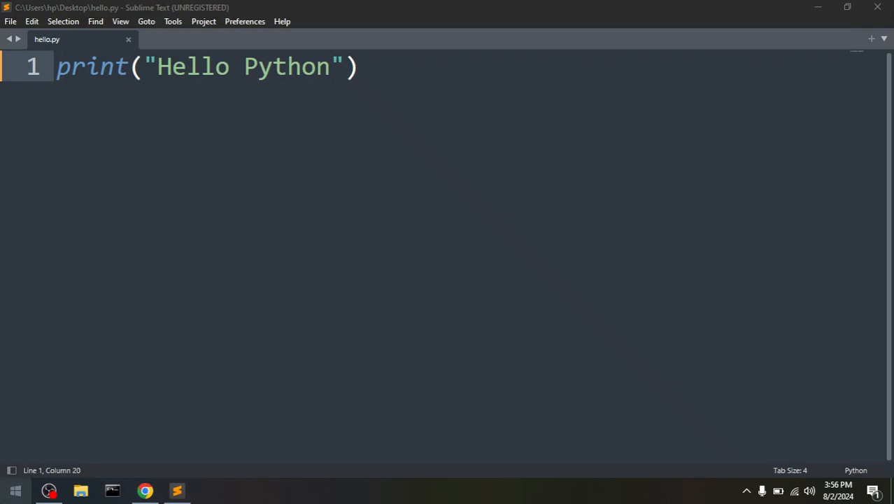
click(16, 490)
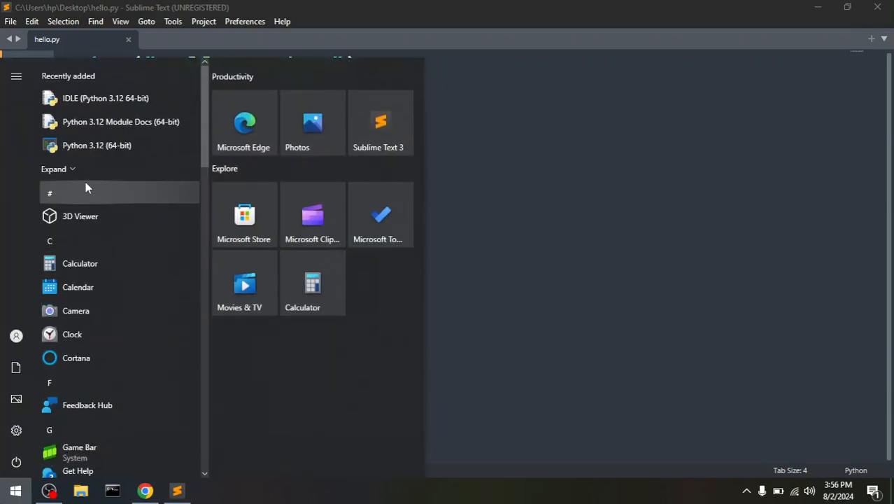
click(134, 94)
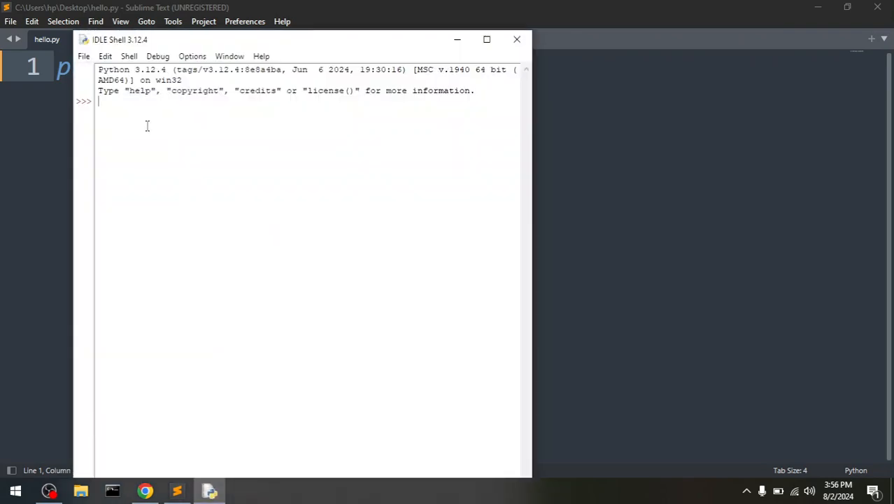
Run print("HELLO PYTHON") in the IDLE shell
text(print)
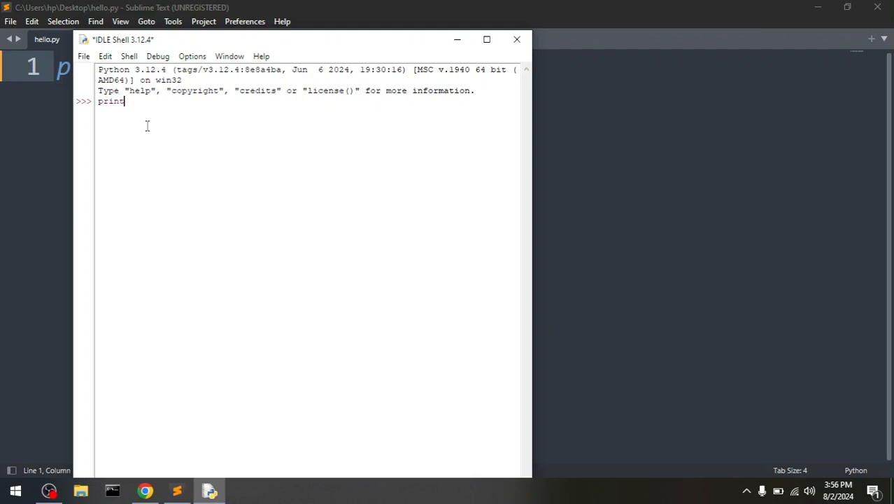
text(("HE)
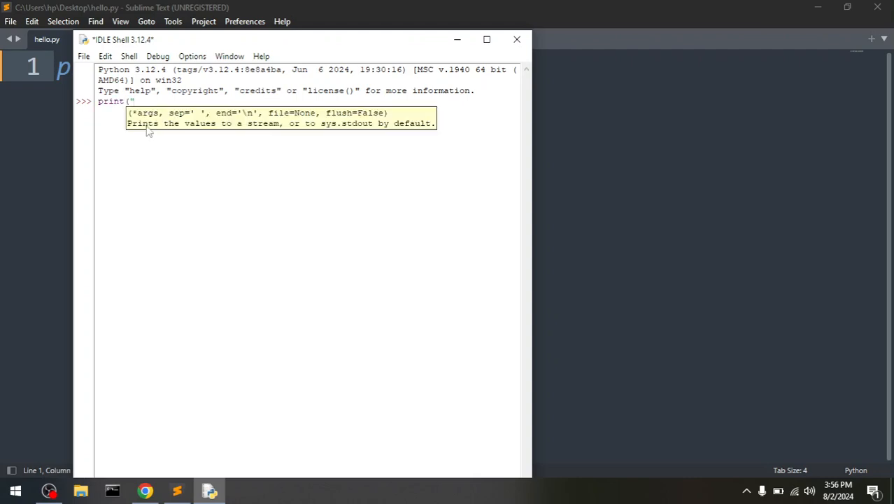
text(LLOW)
key(BackSpace)
text(PYTHON"))
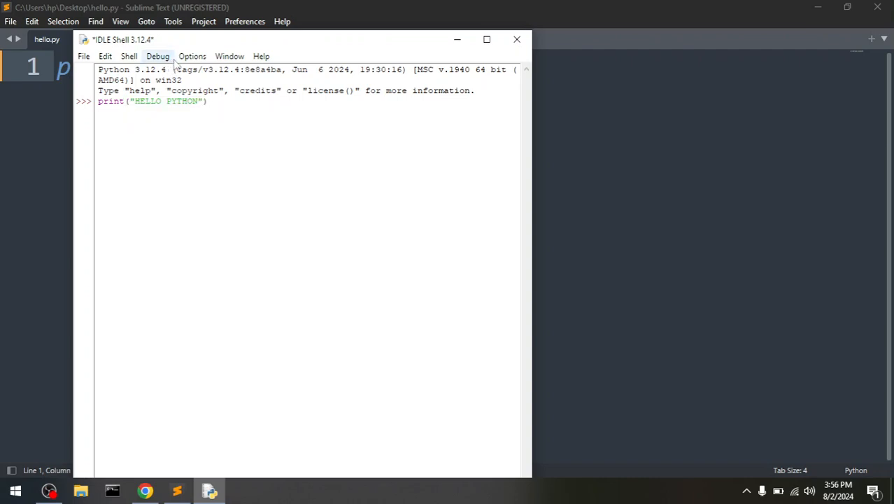
click(130, 56)
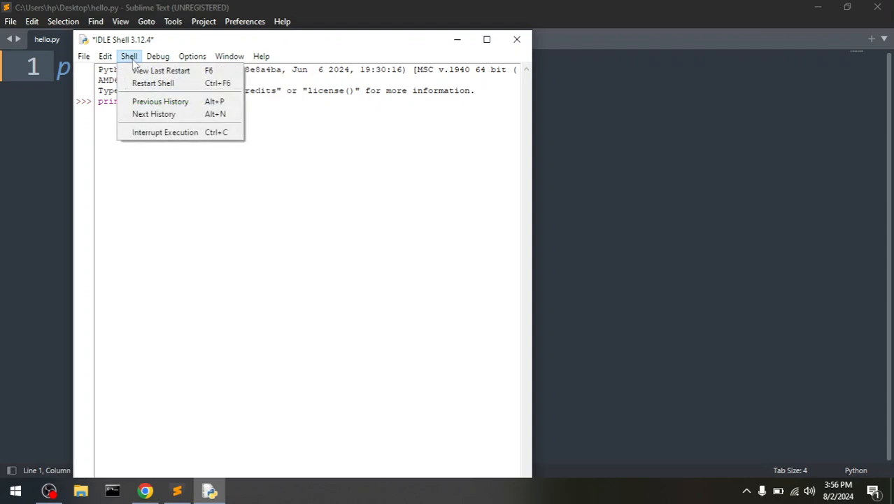
mouse_move(157, 58)
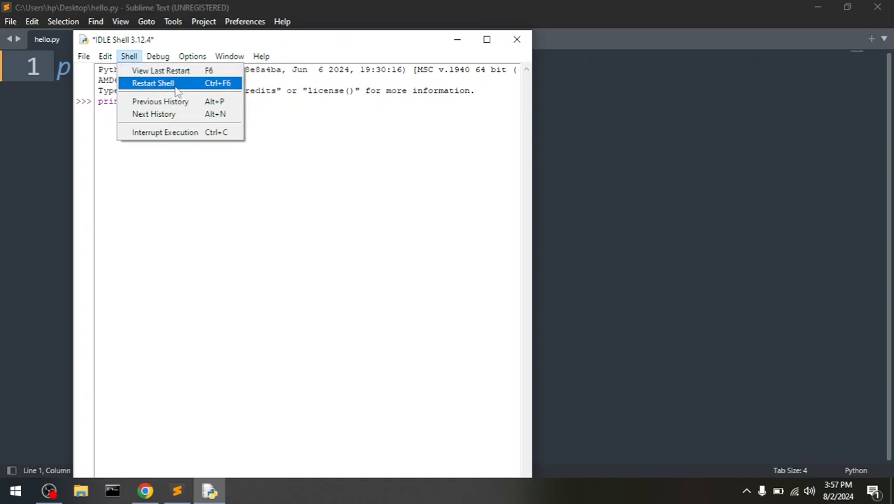
click(327, 149)
key(Return)
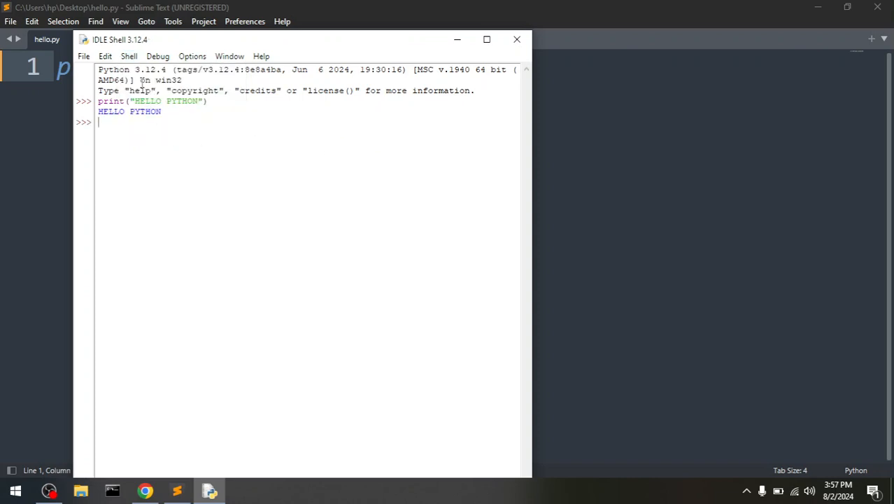
click(89, 58)
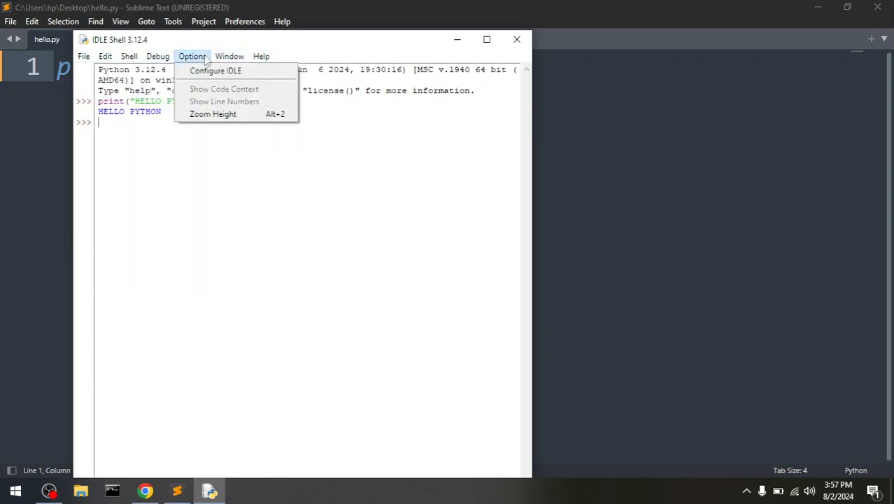
click(285, 206)
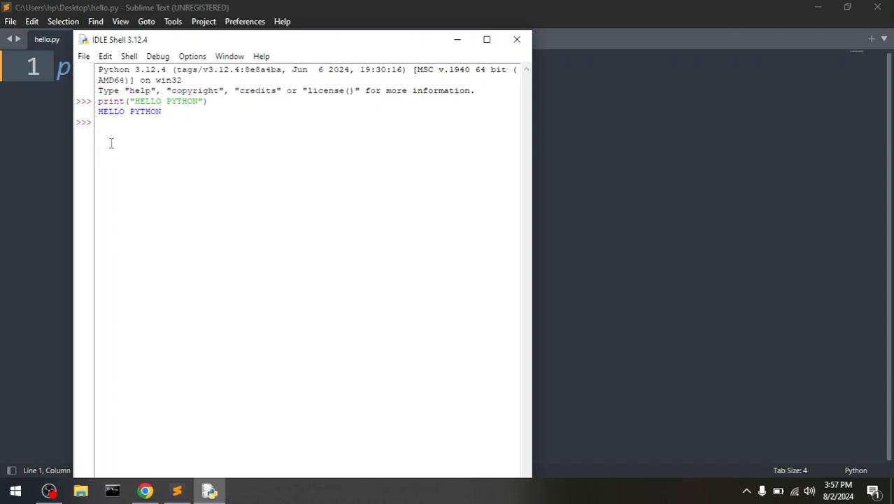
Evaluate 234-54 and 2342+345 in the IDLE shell, then return to hello.py in Sublime Text
text(234-54)
key(Return)
text(23*2)
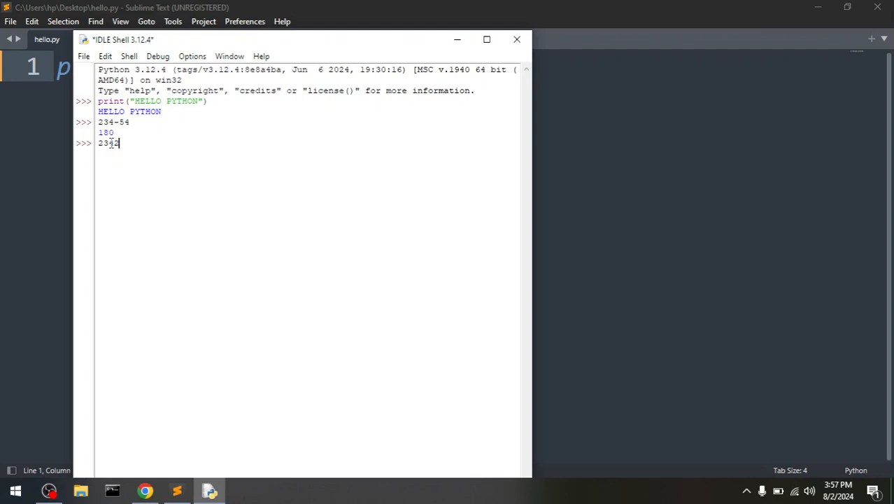
text(=)
key(BackSpace)
text(+345)
key(Return)
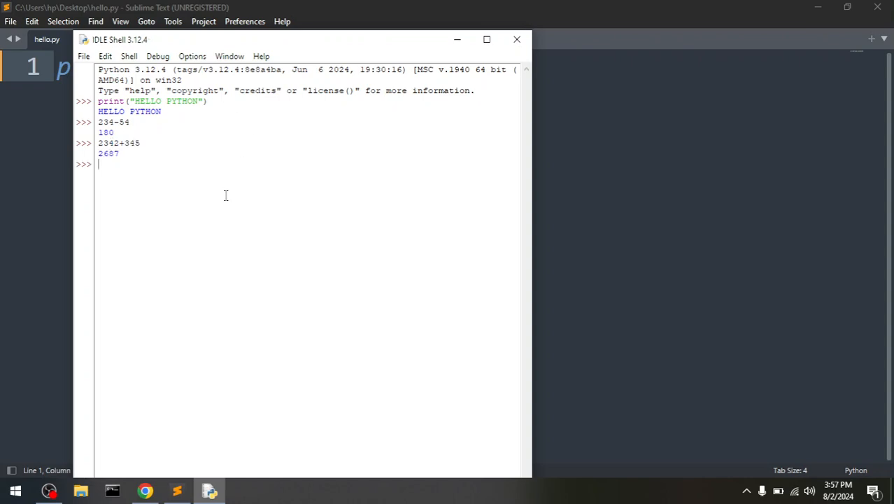
click(629, 131)
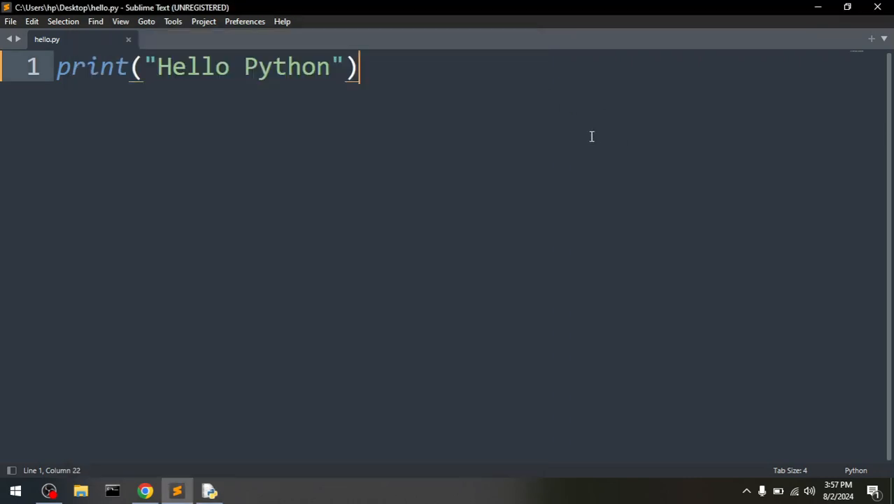